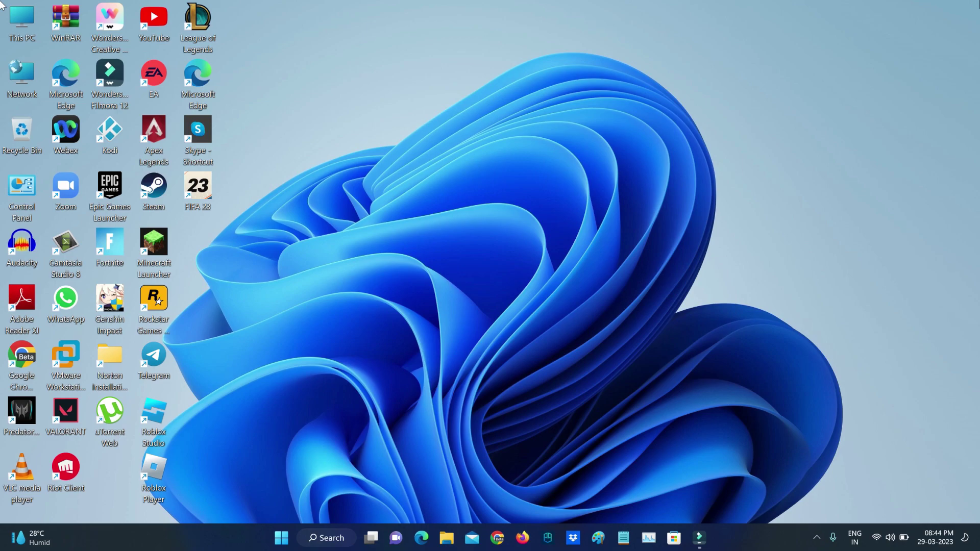
Open Settings to Apps > Apps & features and scroll the app list down to Windows Security.
{"action": "key", "text": "super"}
{"action": "left_click", "coordinate": [462, 245]}
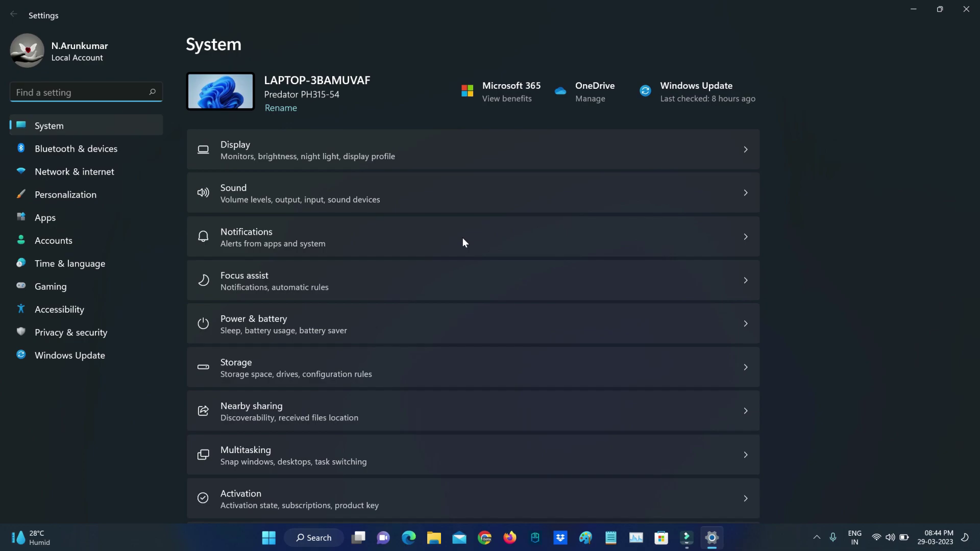
{"action": "left_click", "coordinate": [80, 216]}
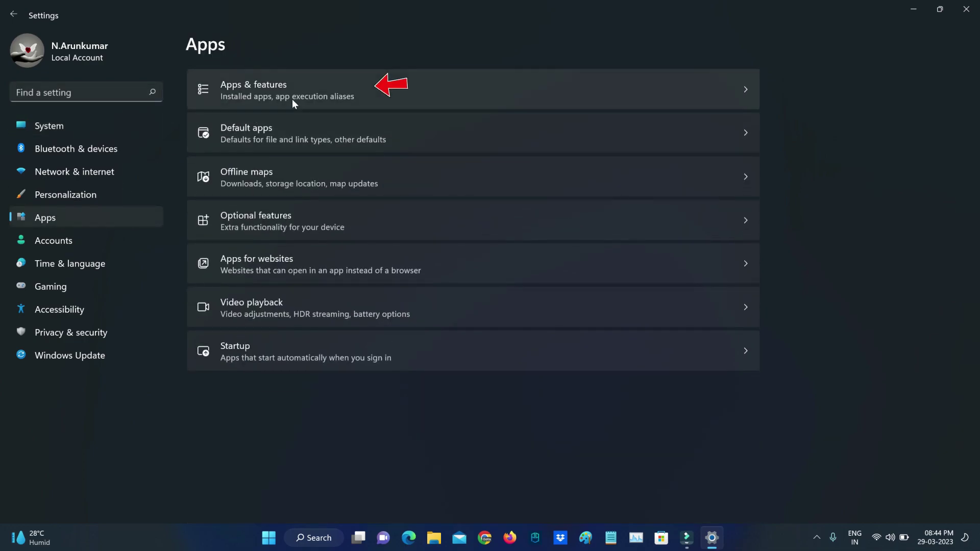
{"action": "left_click", "coordinate": [314, 89]}
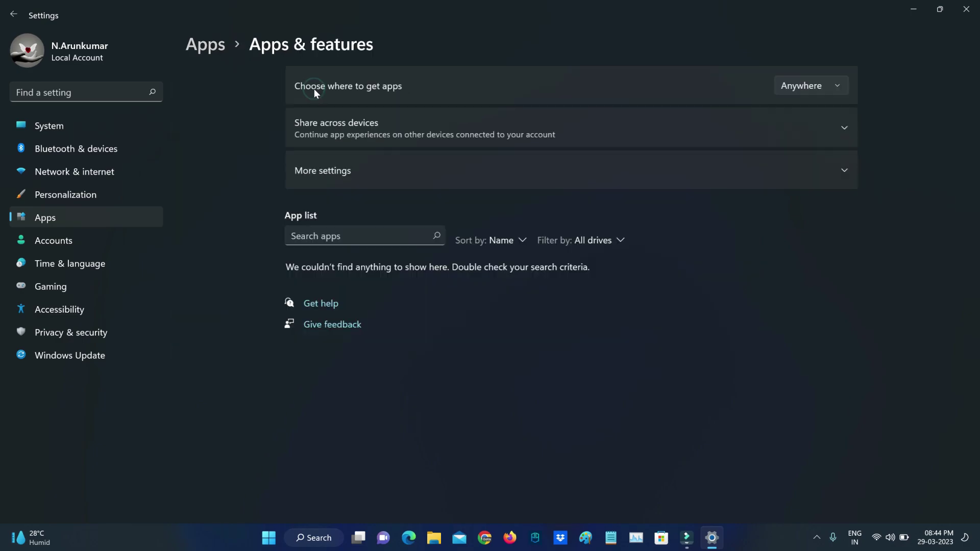
{"action": "scroll", "coordinate": [2, 92], "scroll_direction": "down", "scroll_amount": 1}
{"action": "scroll", "coordinate": [1, 92], "scroll_direction": "down", "scroll_amount": 6}
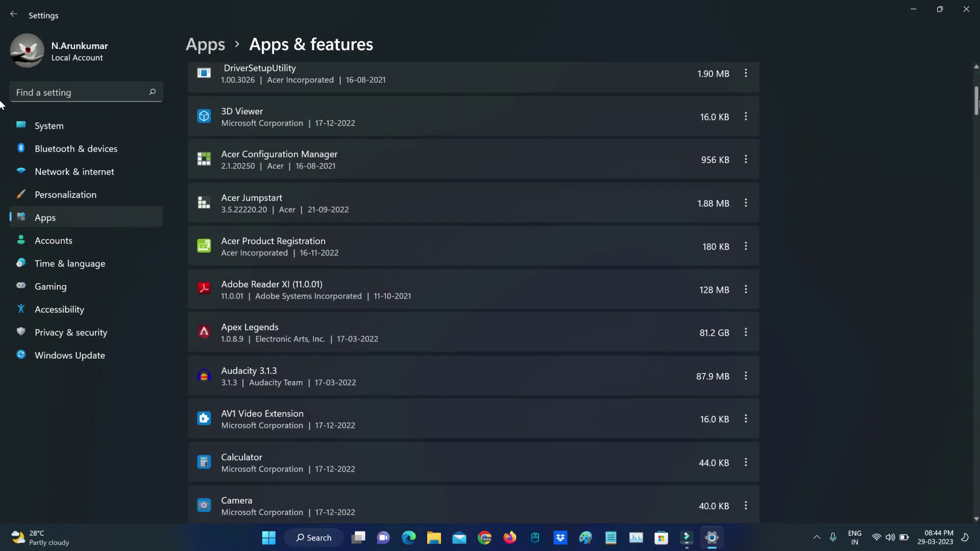
{"action": "scroll", "coordinate": [2, 115], "scroll_direction": "down", "scroll_amount": 4}
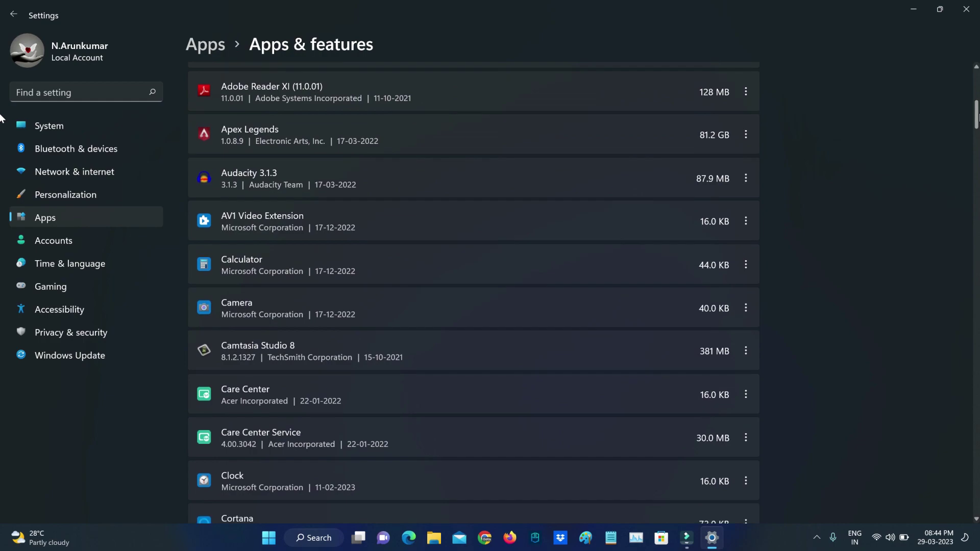
{"action": "left_click_drag", "start_coordinate": [1, 132], "coordinate": [2, 462]}
{"action": "scroll", "coordinate": [760, 377], "scroll_direction": "down", "scroll_amount": 3}
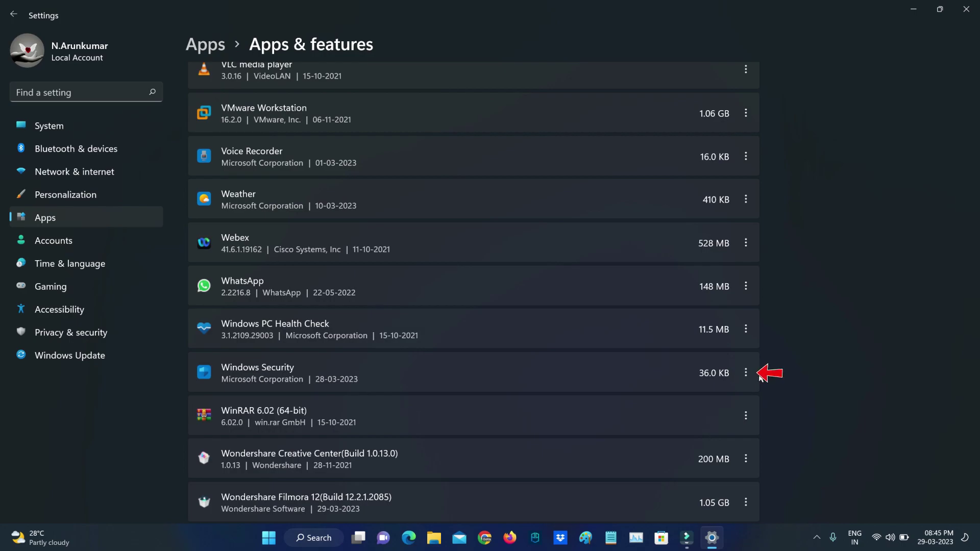
Reset the Windows Security app from its Advanced options, confirming deletion of its data.
{"action": "left_click", "coordinate": [745, 375]}
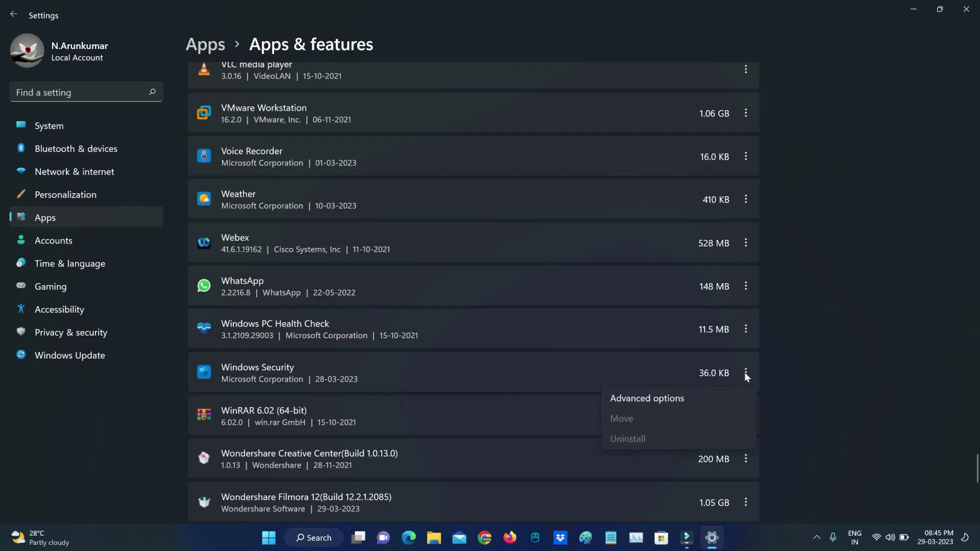
{"action": "left_click", "coordinate": [691, 399]}
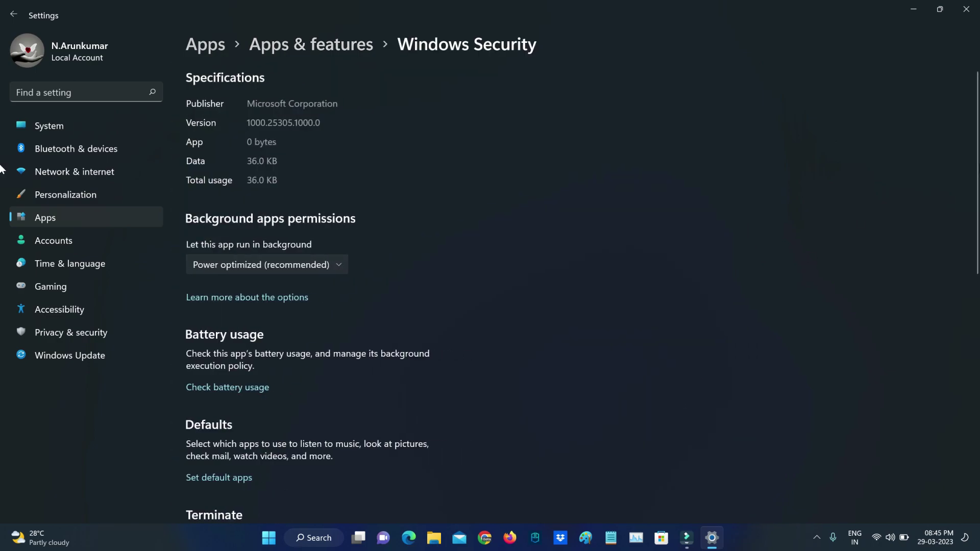
{"action": "scroll", "coordinate": [1, 169], "scroll_direction": "down", "scroll_amount": 5}
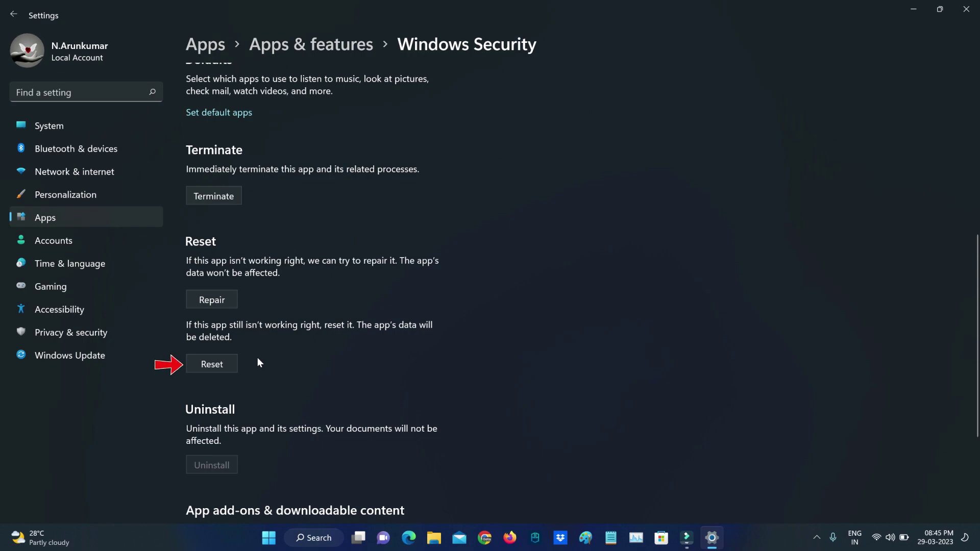
{"action": "left_click", "coordinate": [224, 361]}
{"action": "left_click", "coordinate": [277, 332]}
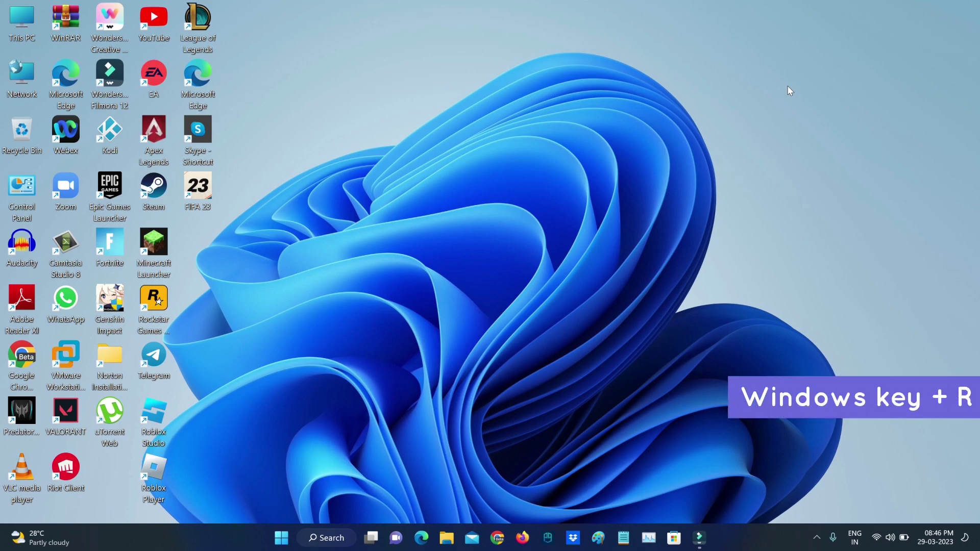
Launch Registry Editor by running regedit.exe from the Run box.
{"action": "key", "text": "super+r"}
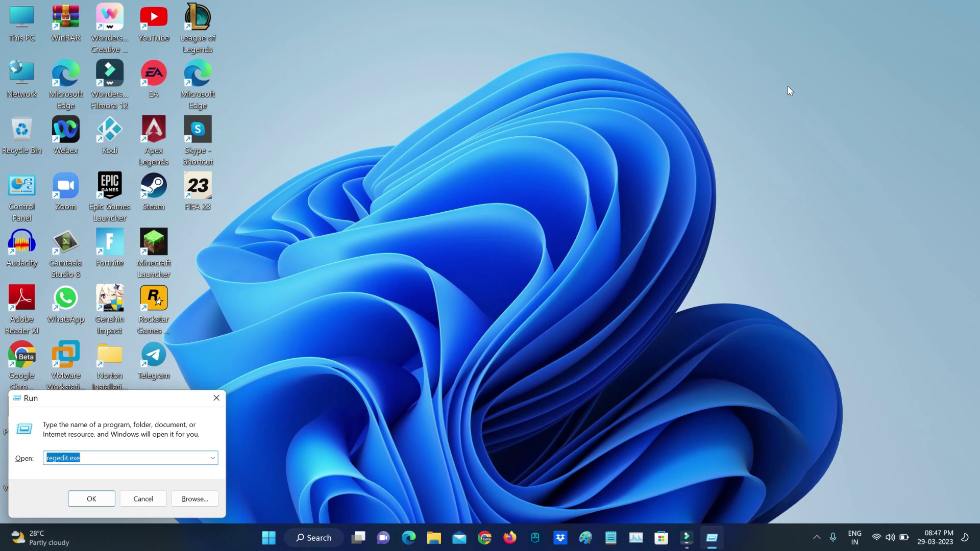
{"action": "key", "text": "Return"}
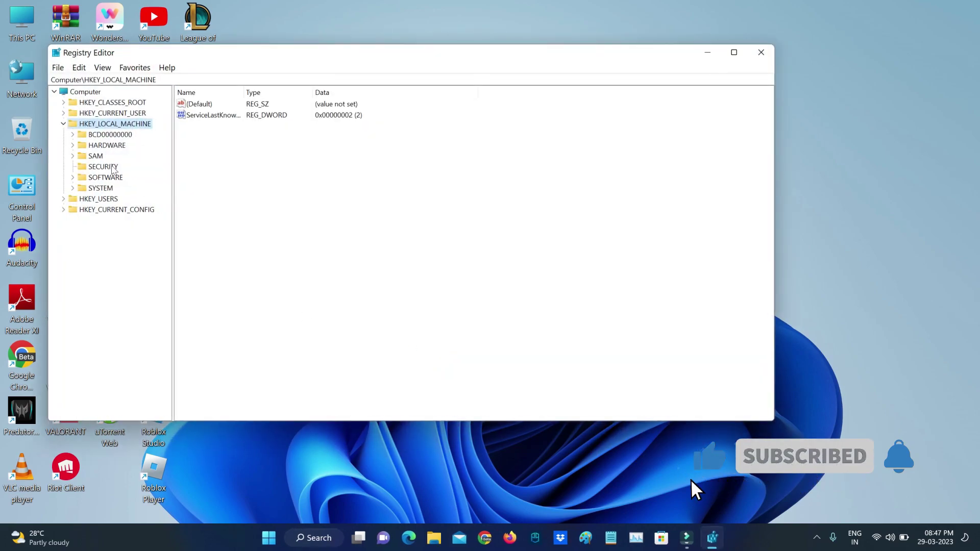
Expand the tree to HKEY_LOCAL_MACHINE\SYSTEM\CurrentControlSet\Control\Lsa and show its values.
{"action": "left_click", "coordinate": [64, 124]}
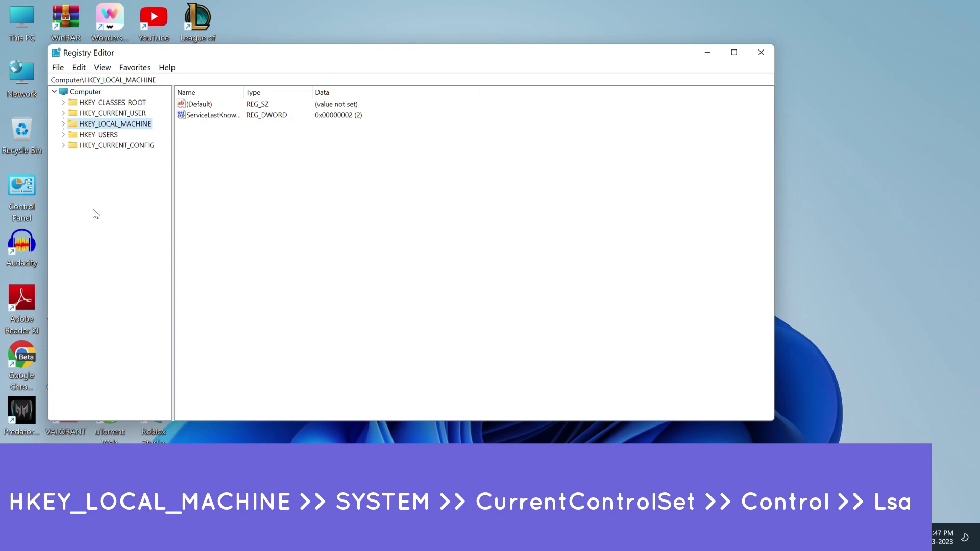
{"action": "left_click", "coordinate": [63, 123]}
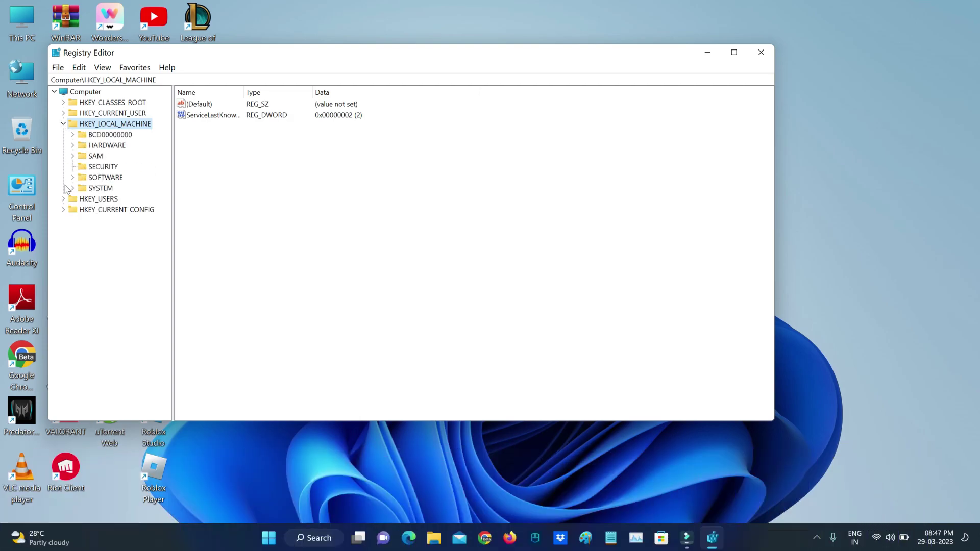
{"action": "left_click", "coordinate": [73, 188]}
{"action": "left_click", "coordinate": [81, 220]}
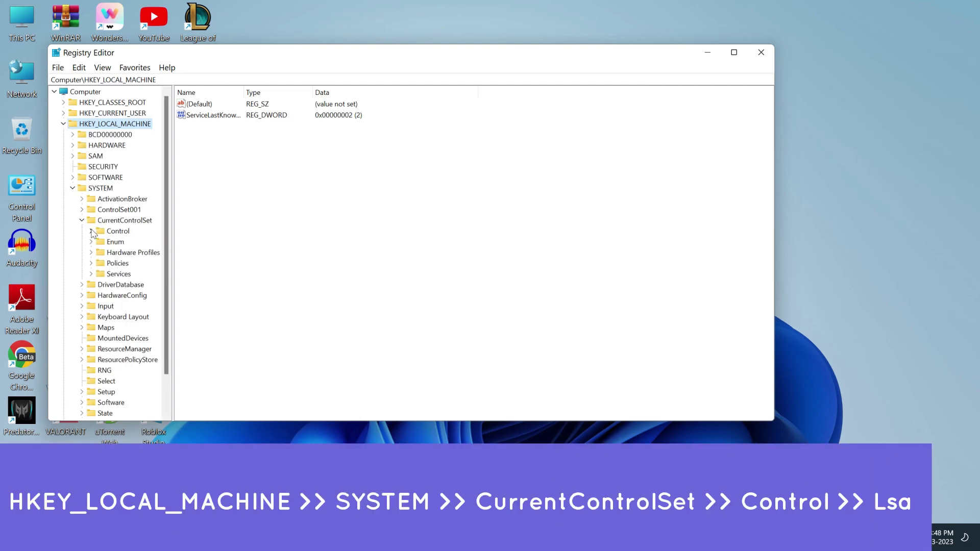
{"action": "left_click", "coordinate": [91, 231]}
{"action": "left_click_drag", "start_coordinate": [165, 172], "coordinate": [89, 249]}
{"action": "left_click", "coordinate": [100, 241]}
{"action": "left_click", "coordinate": [118, 199]}
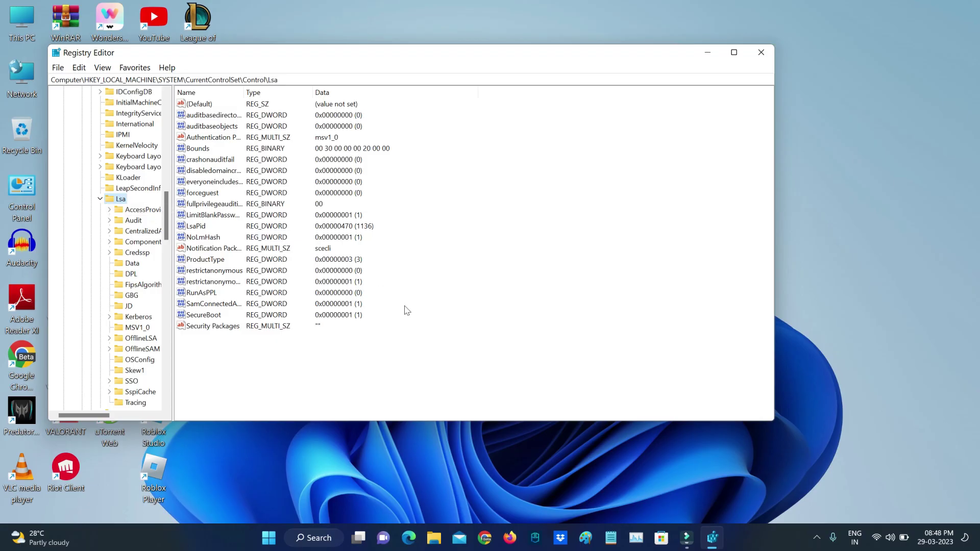
Create a new DWORD (32-bit) value named RunAsPPLBoot in Lsa with data 2.
{"action": "right_click", "coordinate": [530, 260]}
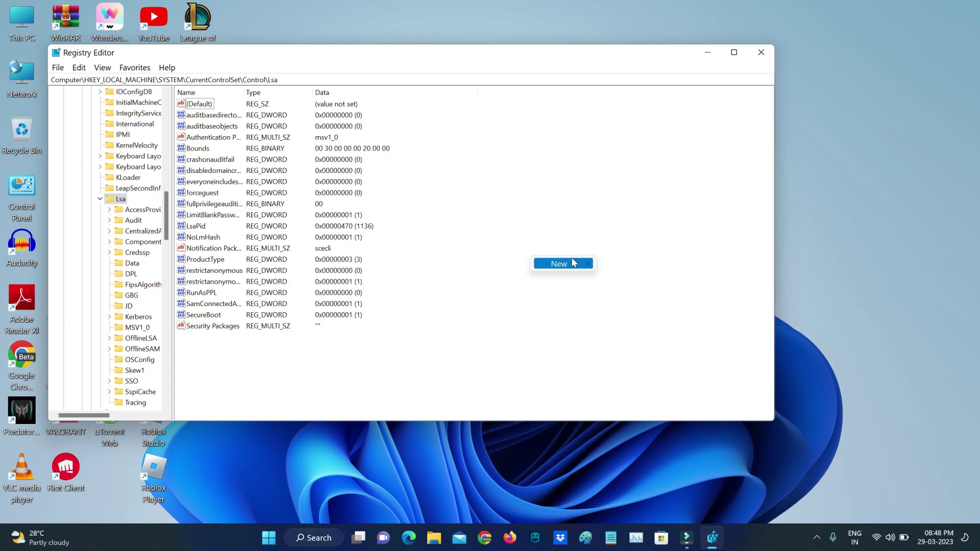
{"action": "mouse_move", "coordinate": [580, 264]}
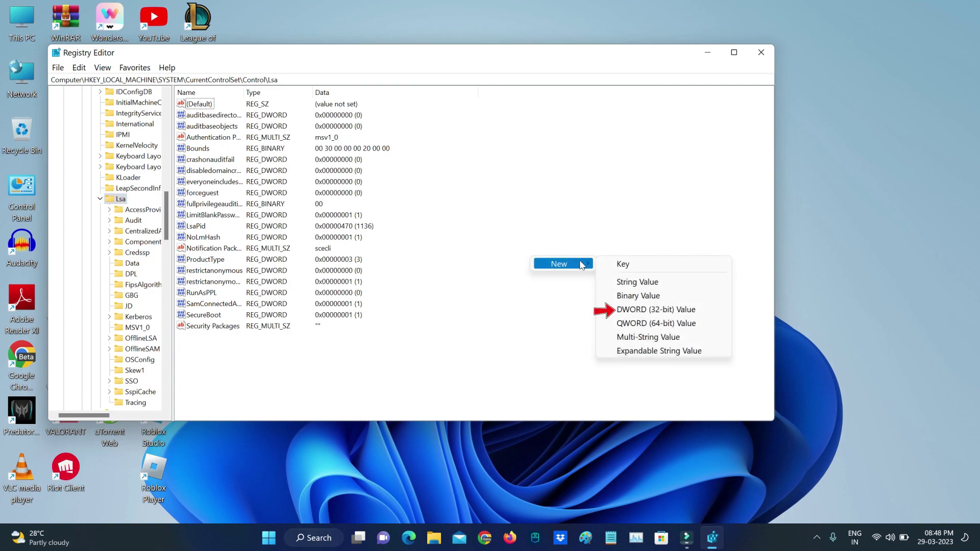
{"action": "left_click", "coordinate": [631, 310]}
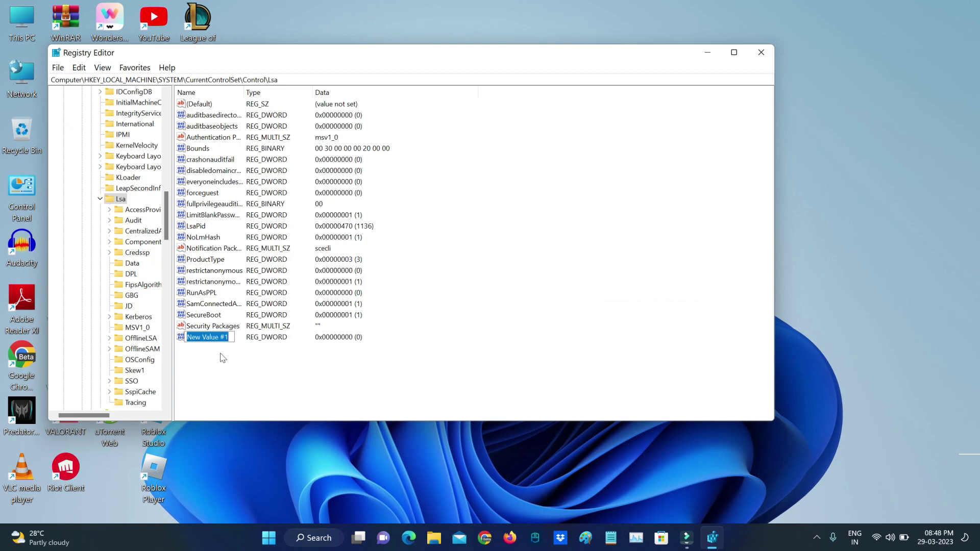
{"action": "key", "text": "BackSpace"}
{"action": "key", "text": "Caps_Lock"}
{"action": "key", "text": "Caps_Lock"}
{"action": "type", "text": "RunAsPP"}
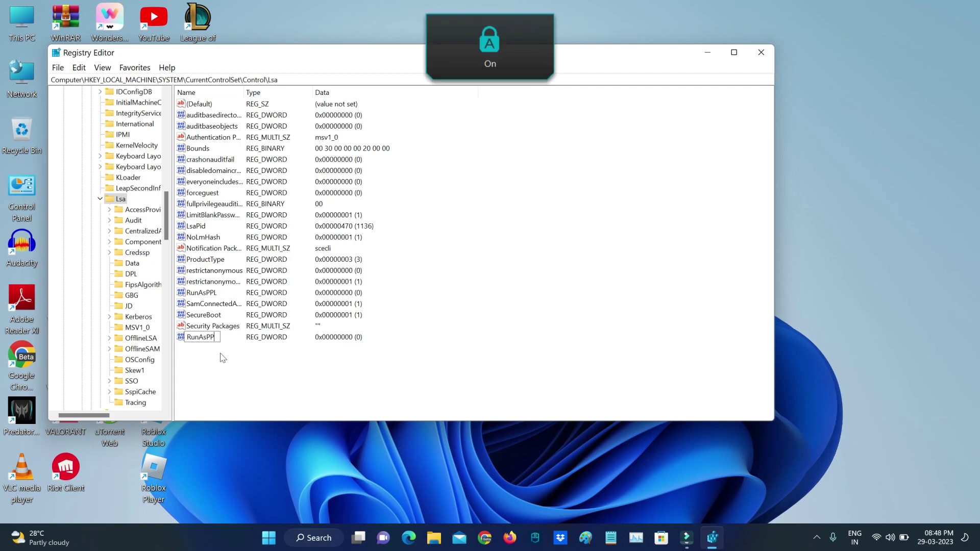
{"action": "type", "text": "LBoot"}
{"action": "key", "text": "Return"}
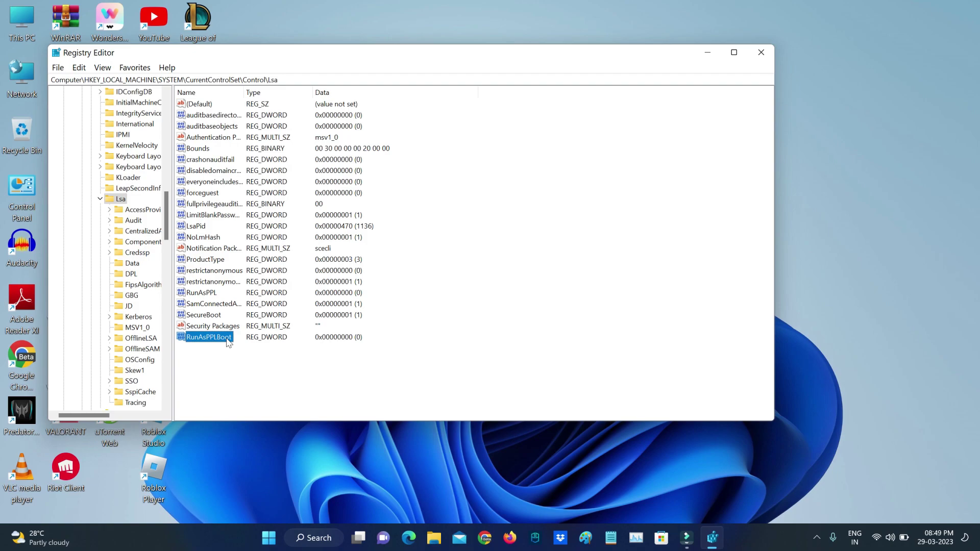
{"action": "double_click", "coordinate": [210, 338]}
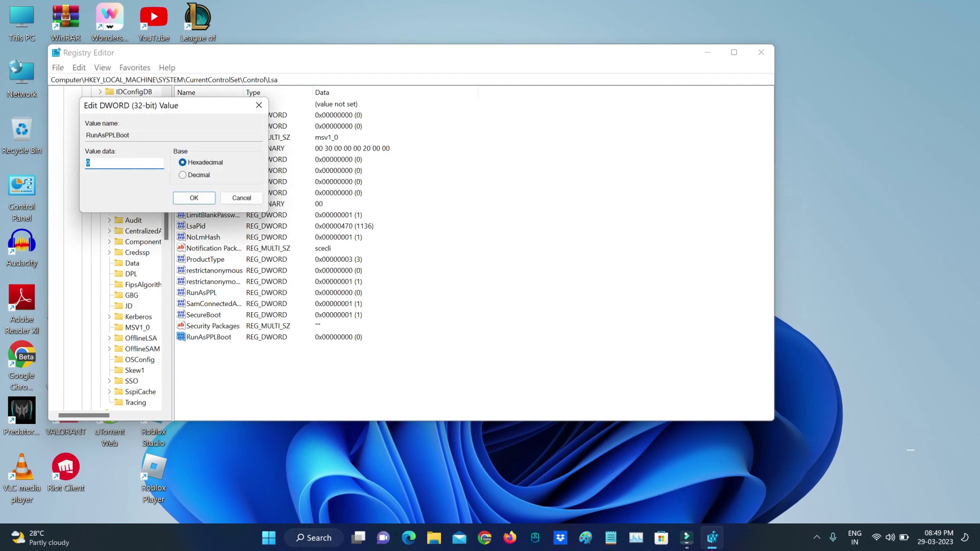
{"action": "type", "text": "2"}
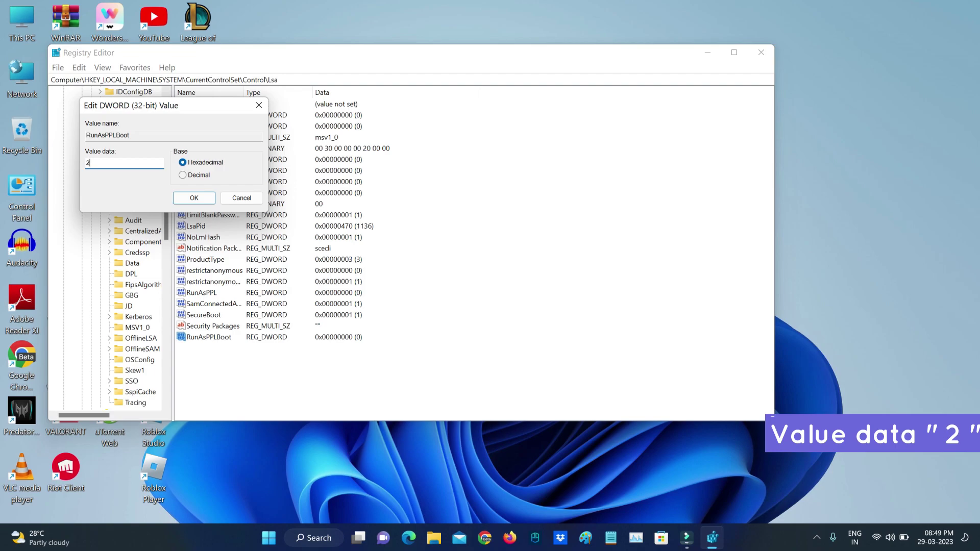
{"action": "left_click", "coordinate": [184, 198]}
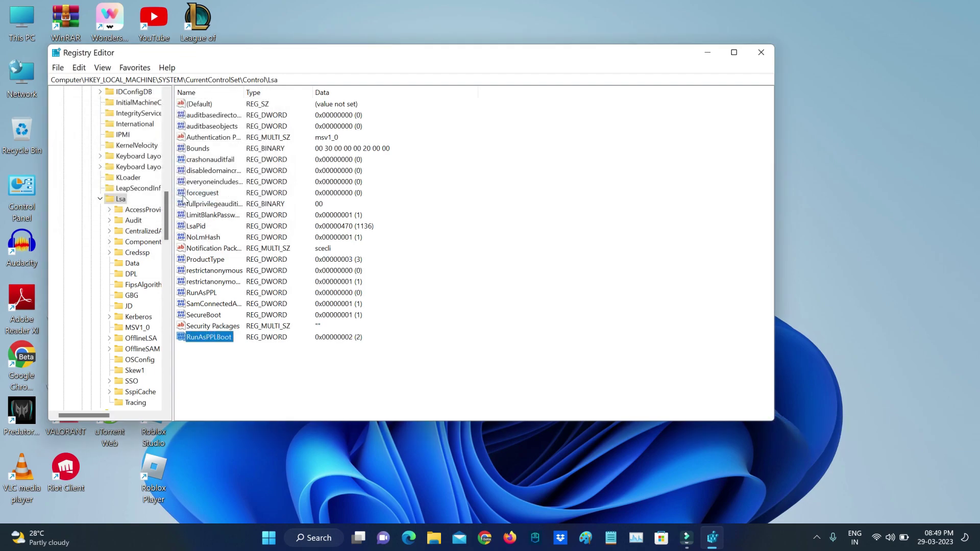
Change the existing RunAsPPL value data from 0 to 2.
{"action": "left_click", "coordinate": [214, 293]}
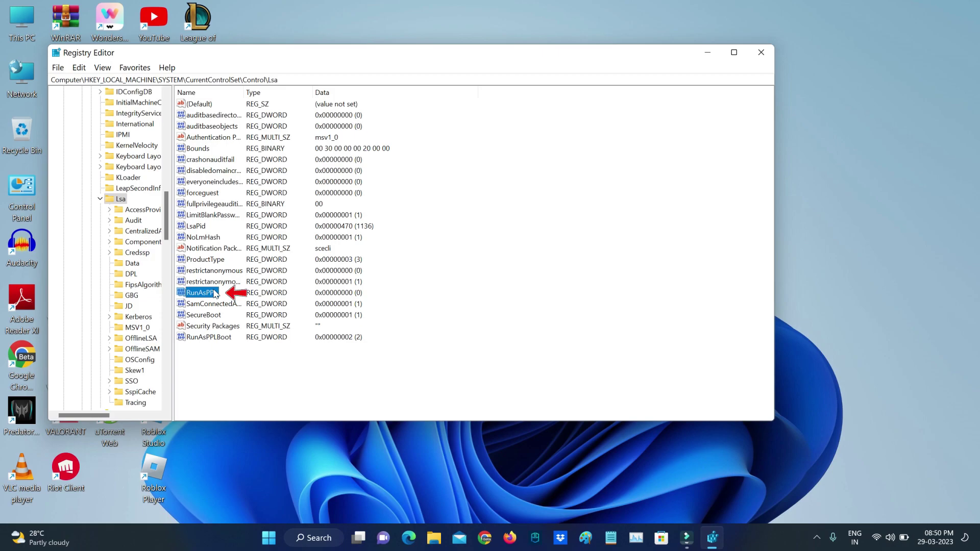
{"action": "double_click", "coordinate": [214, 295]}
{"action": "type", "text": "2"}
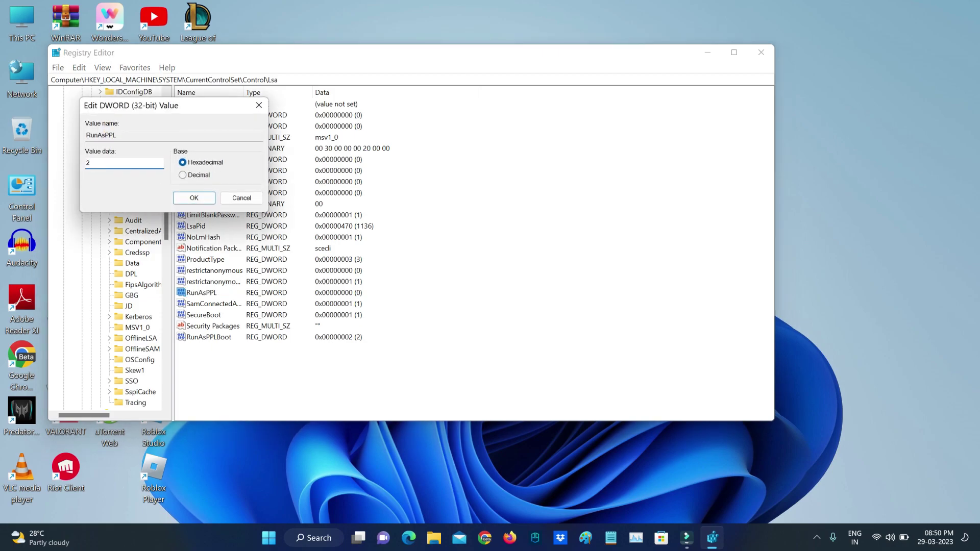
{"action": "left_click", "coordinate": [178, 197]}
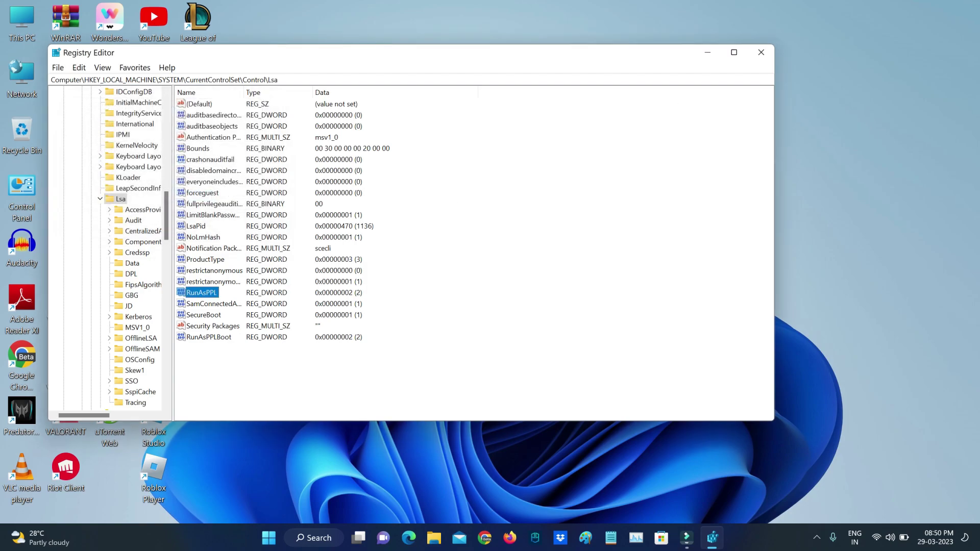
Close Registry Editor and restart the computer, then bring up the Start menu.
{"action": "left_click", "coordinate": [760, 53]}
{"action": "key", "text": "alt+F4"}
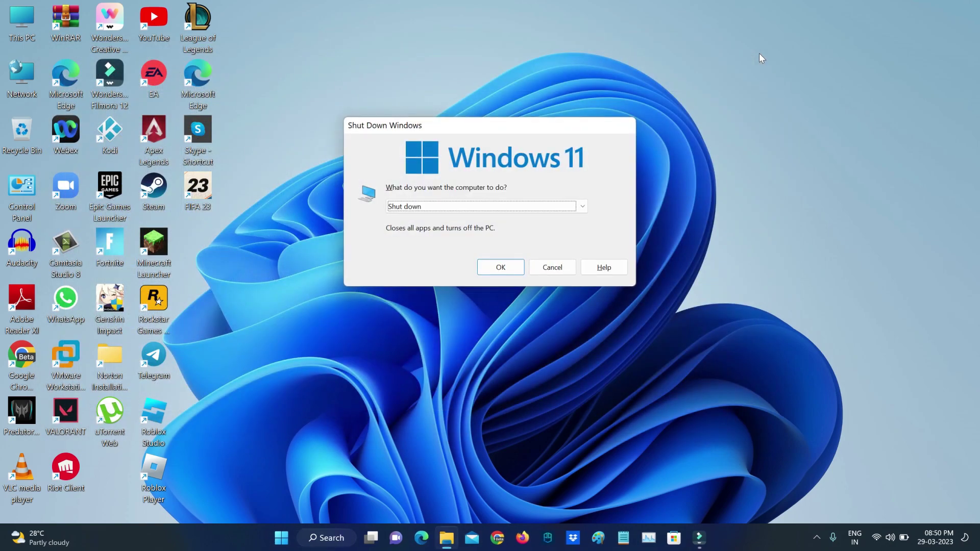
{"action": "key", "text": "Down"}
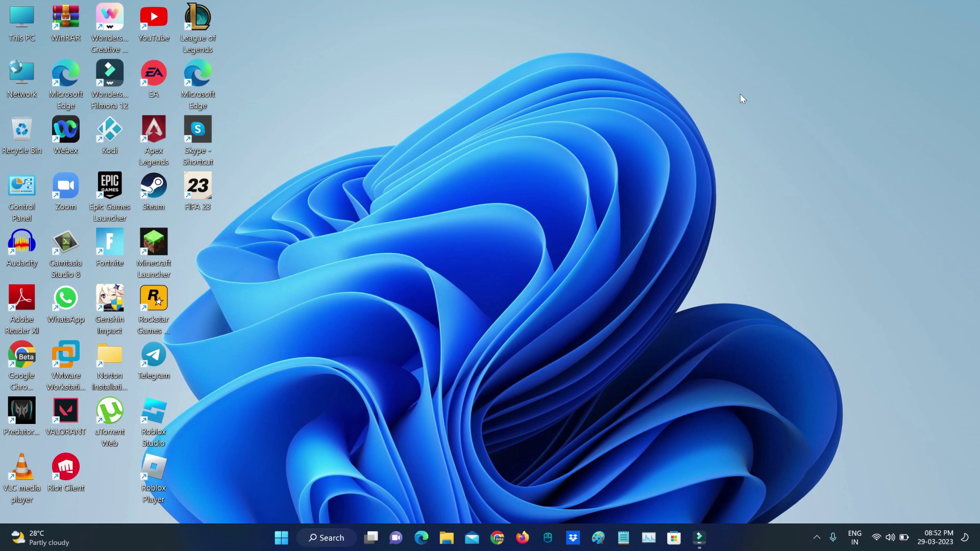
{"action": "key", "text": "super"}
From Privacy & security, open Core isolation details and switch Local Security Authority protection On.
{"action": "left_click", "coordinate": [481, 235]}
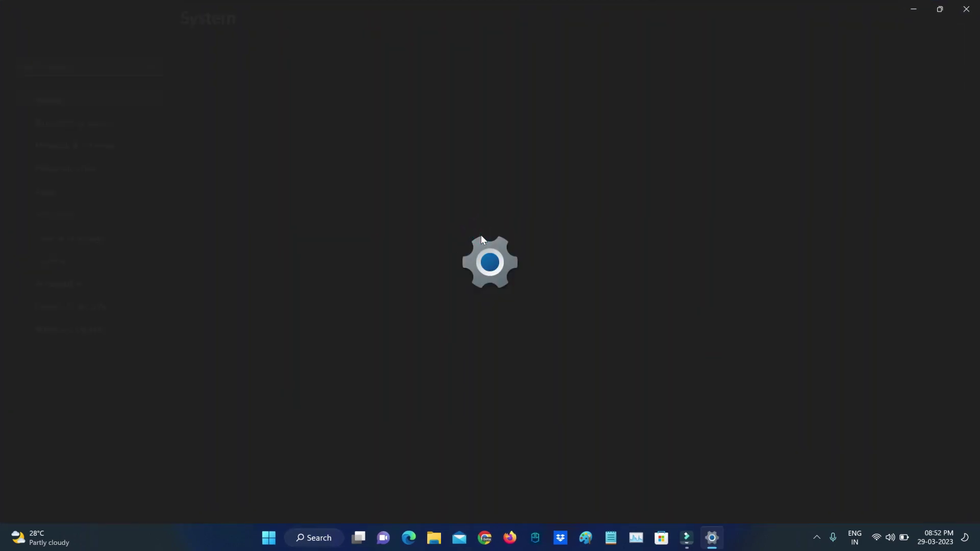
{"action": "left_click", "coordinate": [72, 332]}
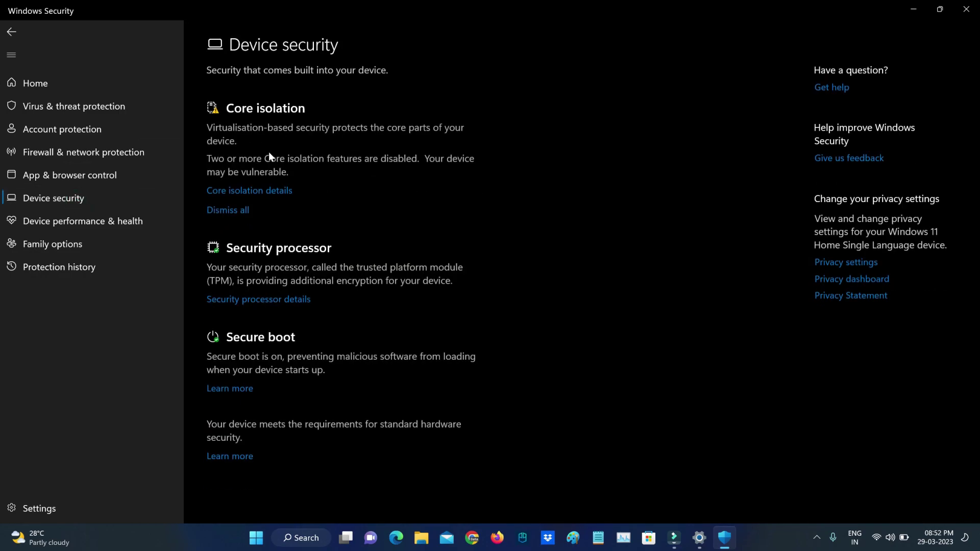
{"action": "left_click", "coordinate": [273, 190]}
{"action": "left_click", "coordinate": [218, 415]}
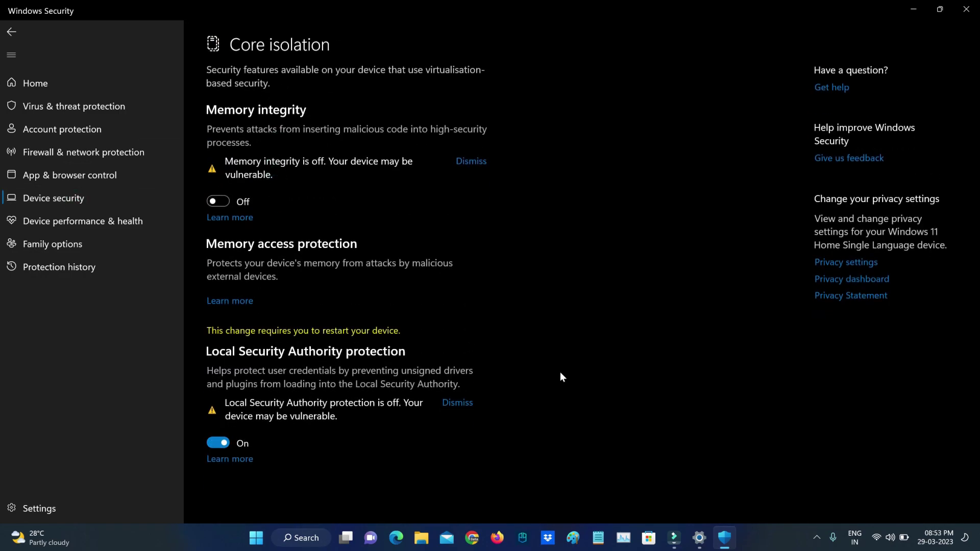